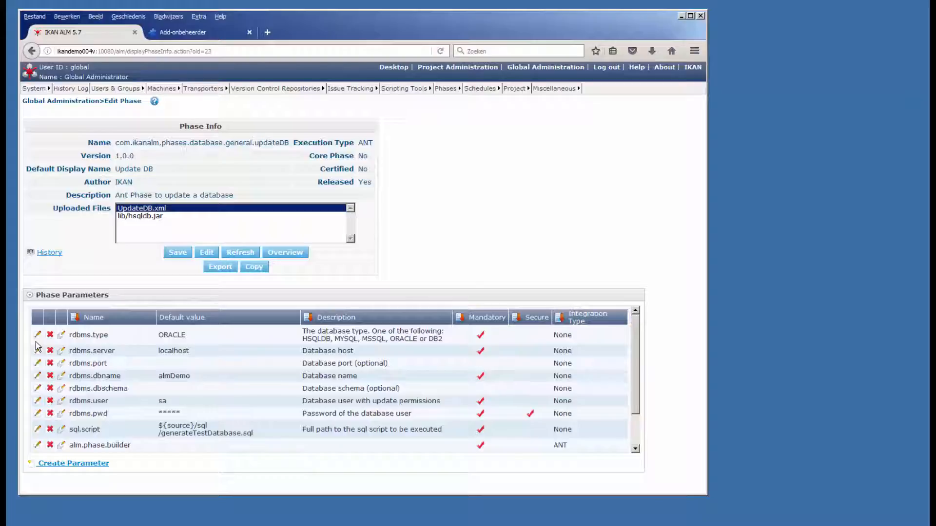
# Step: Set the default value of the rdbms.type phase parameter to MYSQL and save it
pyautogui.click(37, 335)
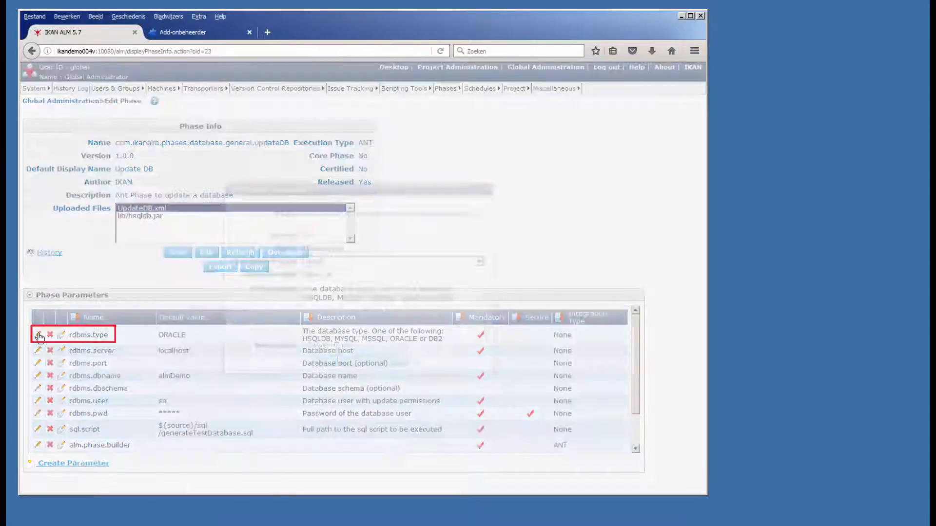
pyautogui.write('MYSQL')
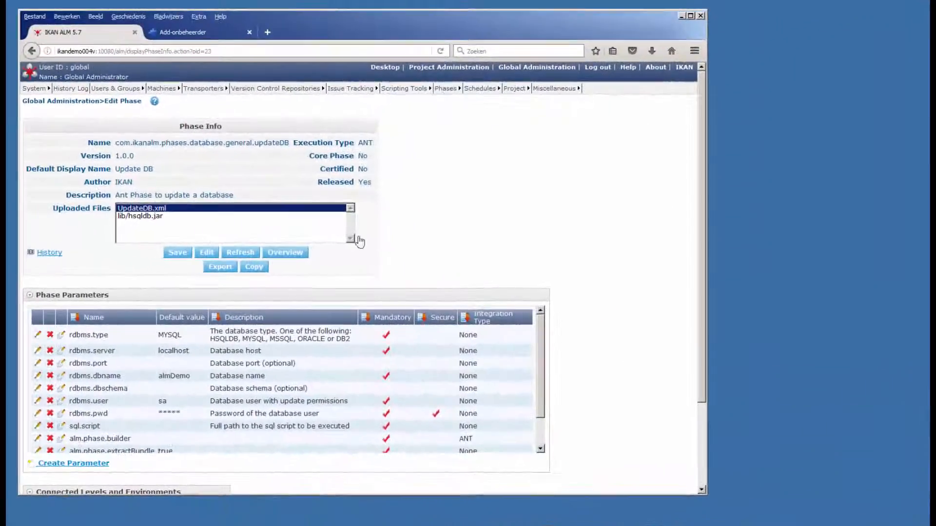
# Step: View the parameters of the Update Database phase in DemoProject's testdeploy deploy environment
pyautogui.click(421, 69)
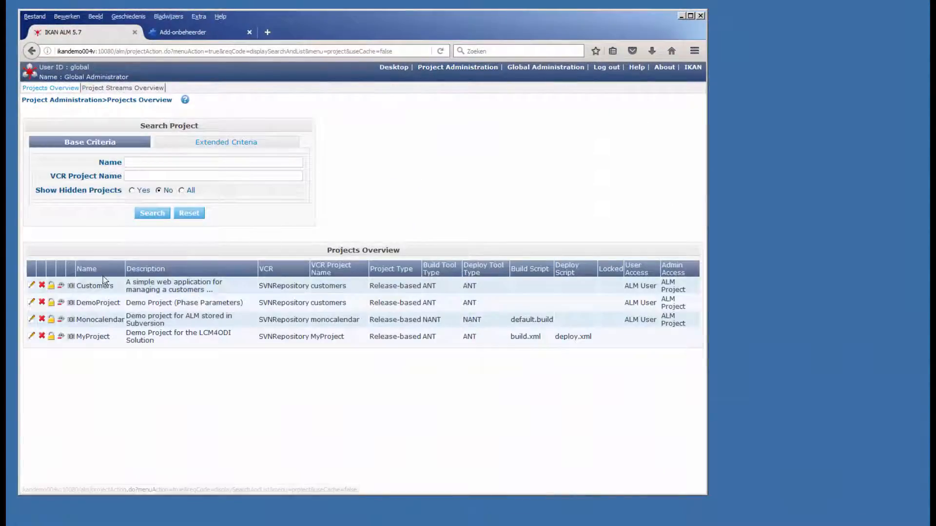
pyautogui.click(31, 306)
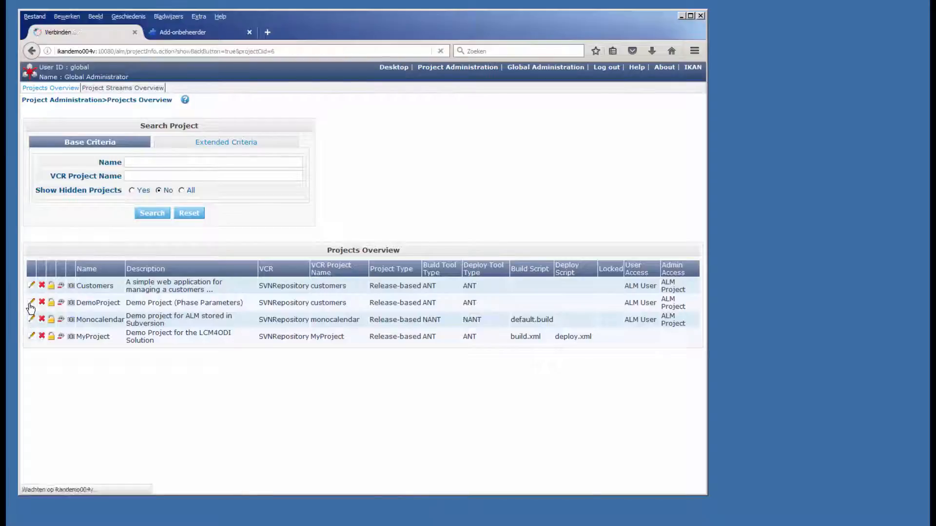
pyautogui.moveTo(298, 90)
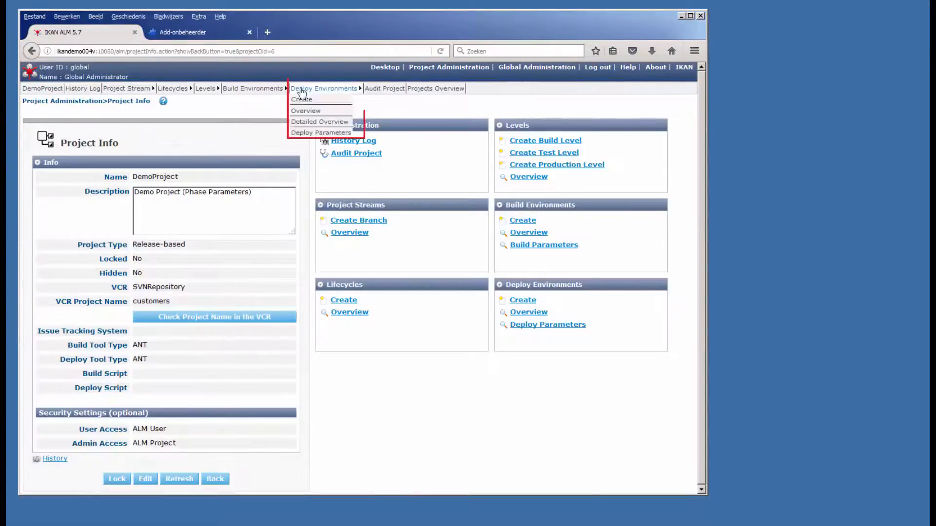
pyautogui.click(299, 116)
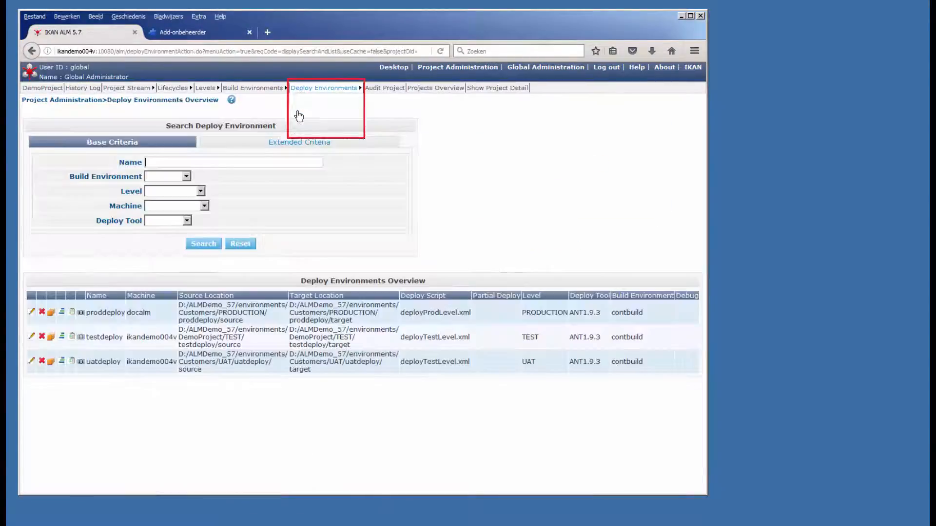
pyautogui.click(62, 337)
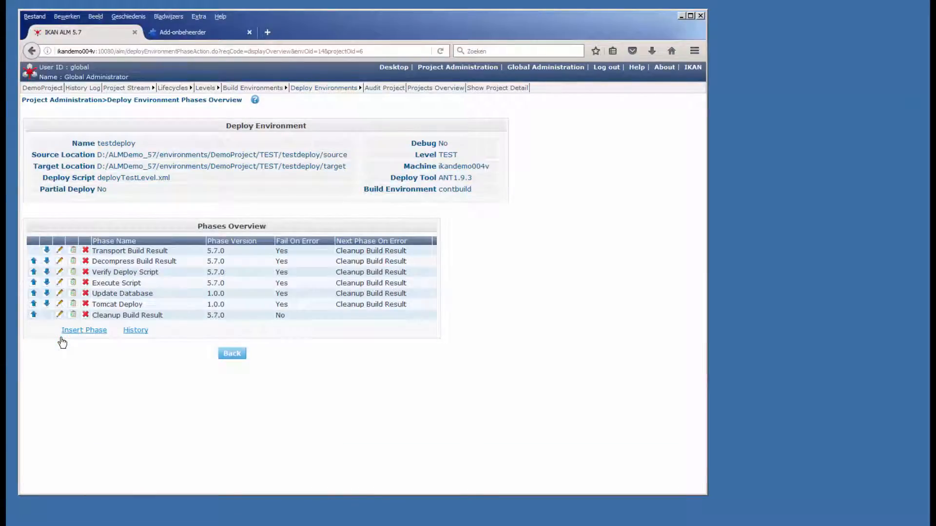
pyautogui.click(73, 293)
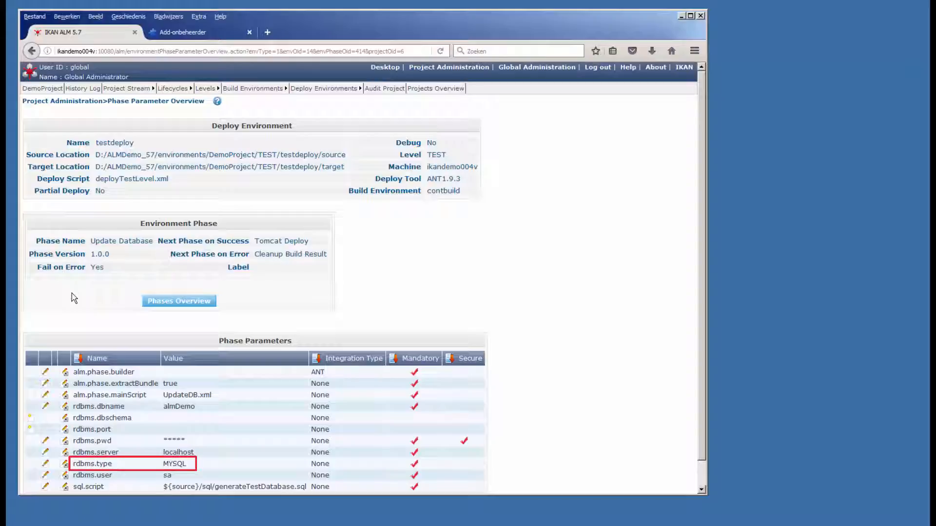
# Step: Open the overview of machines in Global Administration
pyautogui.click(537, 68)
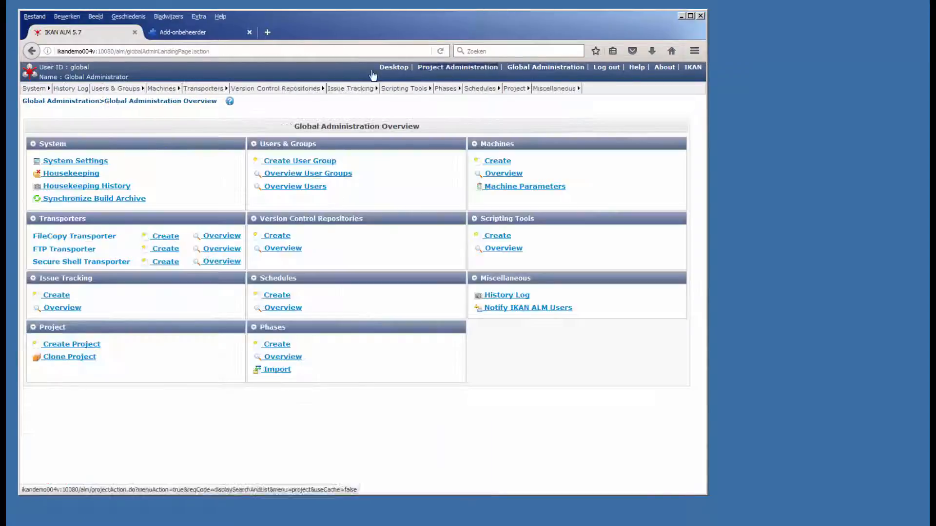
pyautogui.moveTo(162, 89)
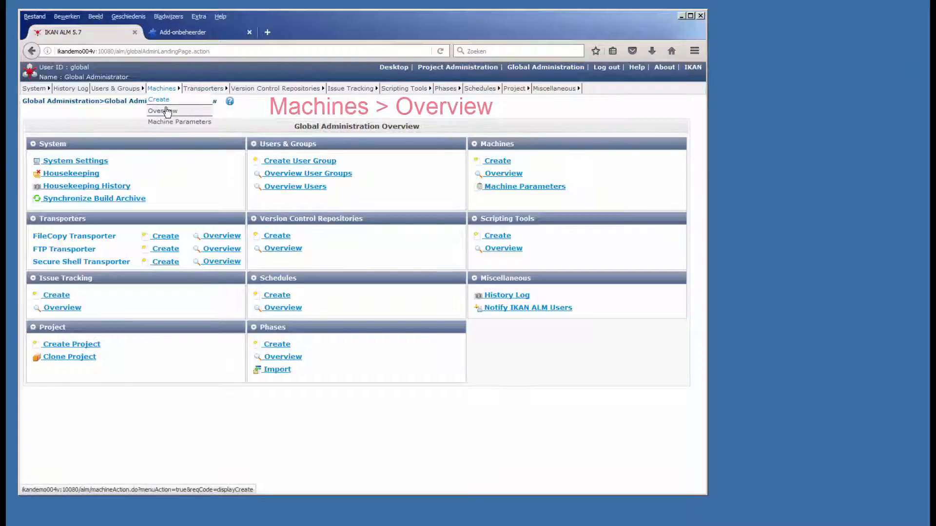
pyautogui.click(166, 111)
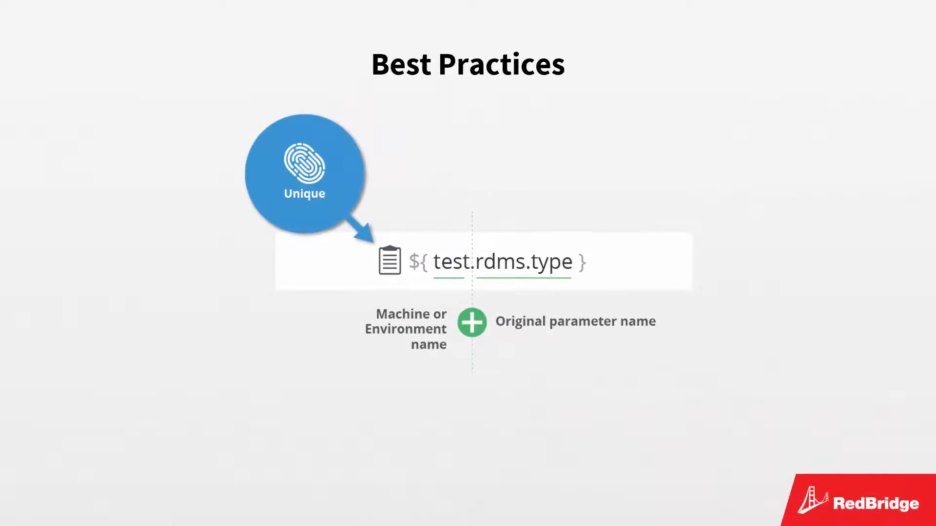
# Step: Start a new machine parameter for machine ikandemo004v with the key ikandemo004v.rdbms.type
pyautogui.moveTo(161, 88)
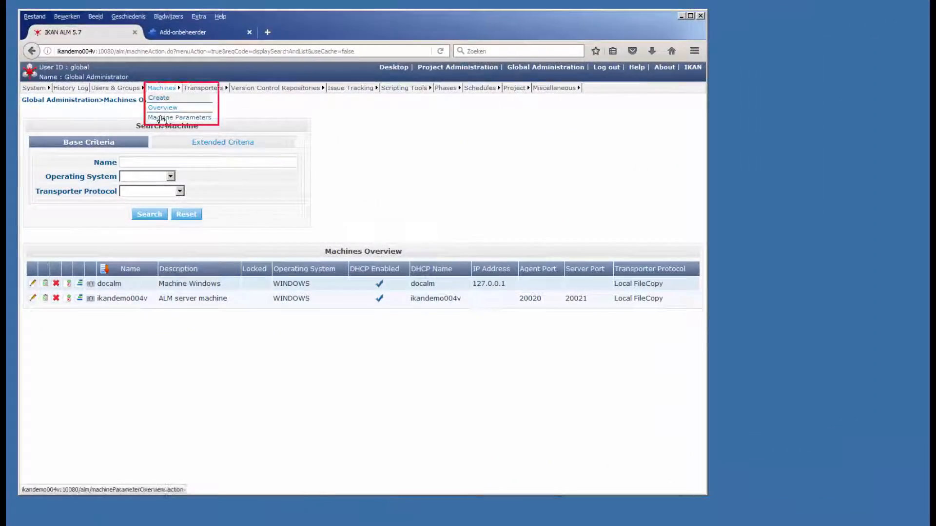
pyautogui.click(162, 118)
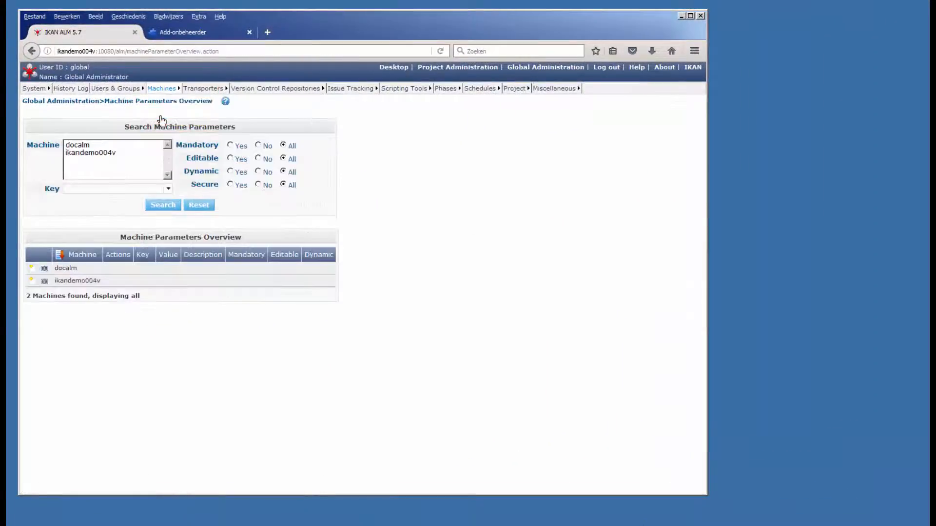
pyautogui.click(32, 281)
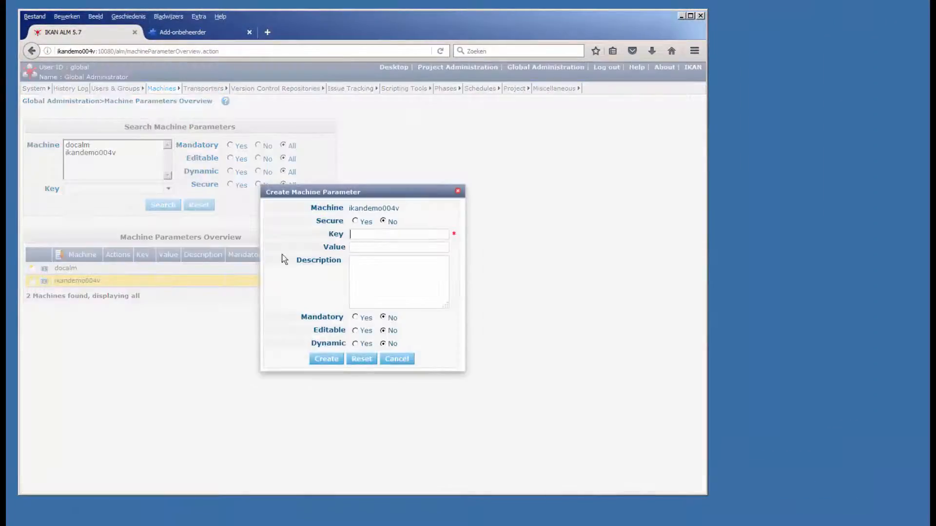
pyautogui.click(371, 234)
pyautogui.write('ikandemo004v.rdbms.type')
pyautogui.press('Tab')
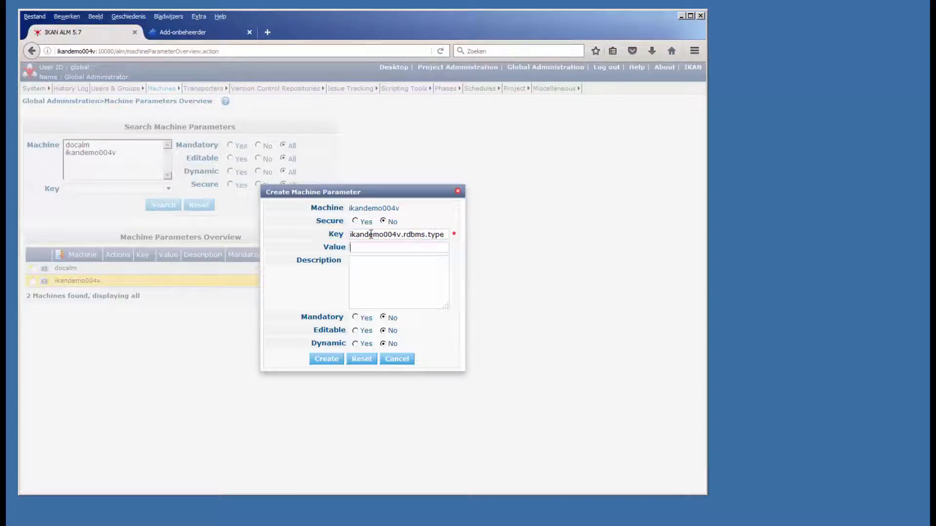
# Step: Give the machine parameter the value HSQLDB and description "Used by the UpdateDB Phase", make it mandatory and create it
pyautogui.write('HSQLDBU')
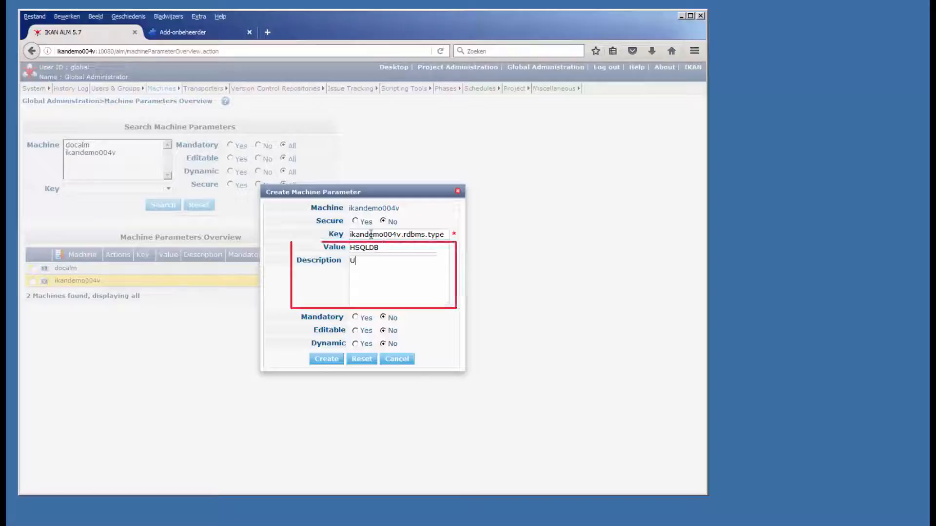
pyautogui.write('sed by the Update')
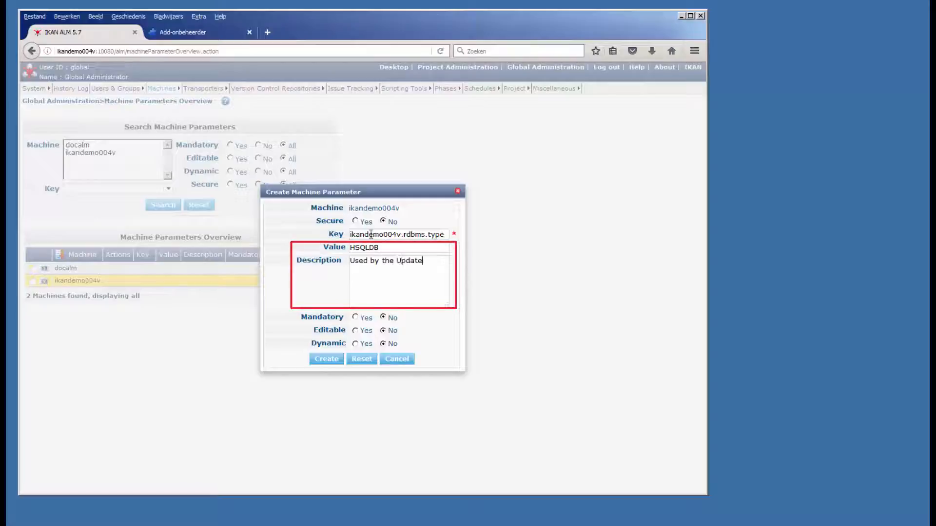
pyautogui.write('DB Phase')
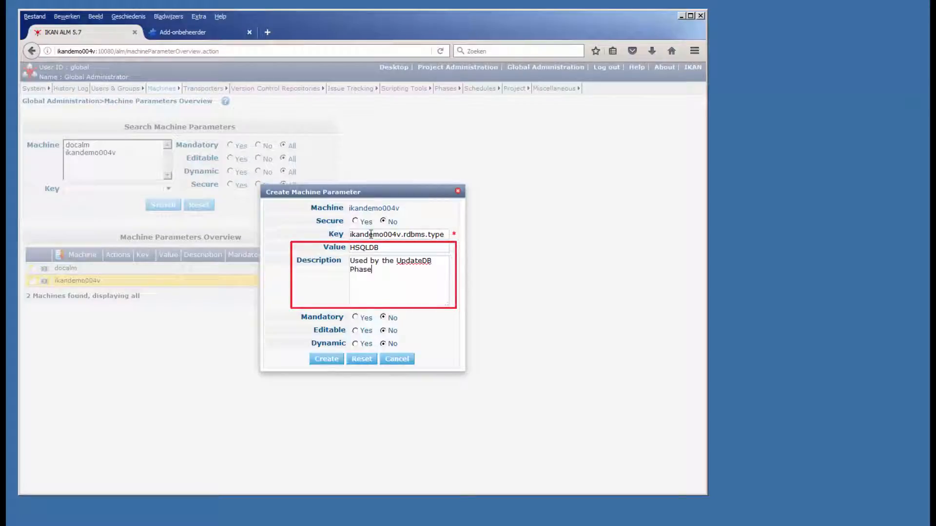
pyautogui.click(356, 318)
pyautogui.click(330, 361)
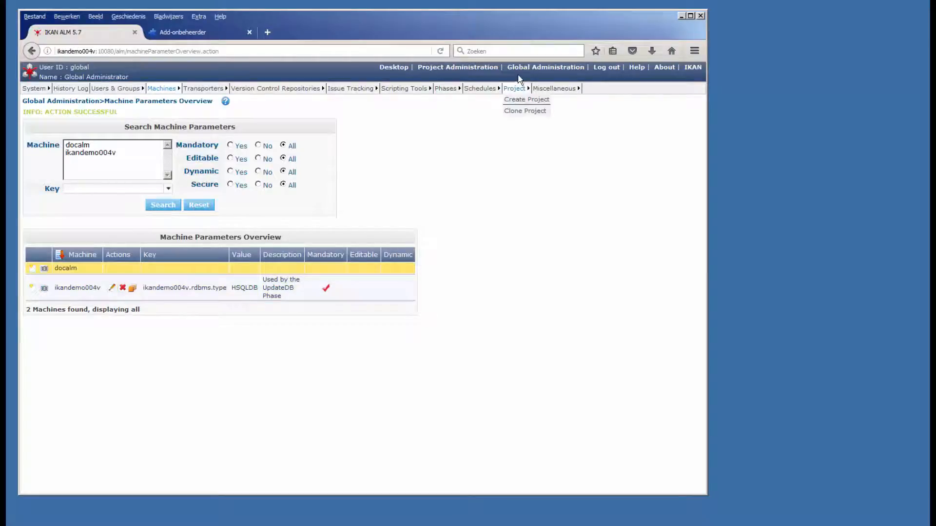
# Step: Open the mass edit of the updateDB phase's rdbms.type parameter and select the contbuild, testdeploy and uatdeploy environments
pyautogui.click(520, 72)
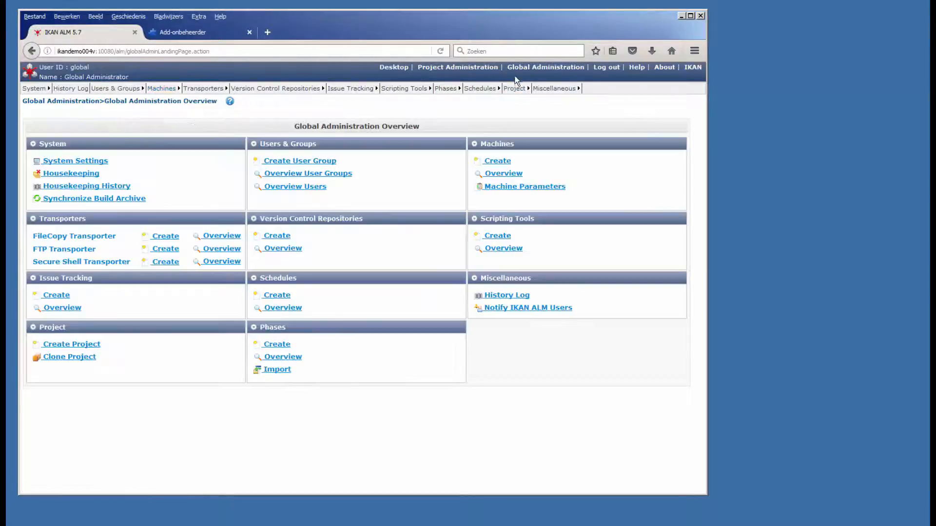
pyautogui.click(297, 361)
pyautogui.click(33, 412)
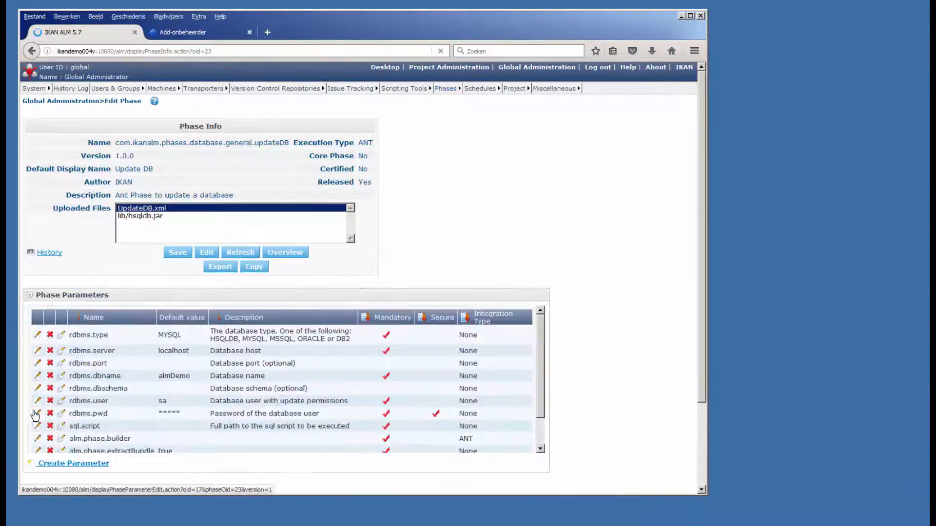
pyautogui.click(61, 336)
pyautogui.click(189, 274)
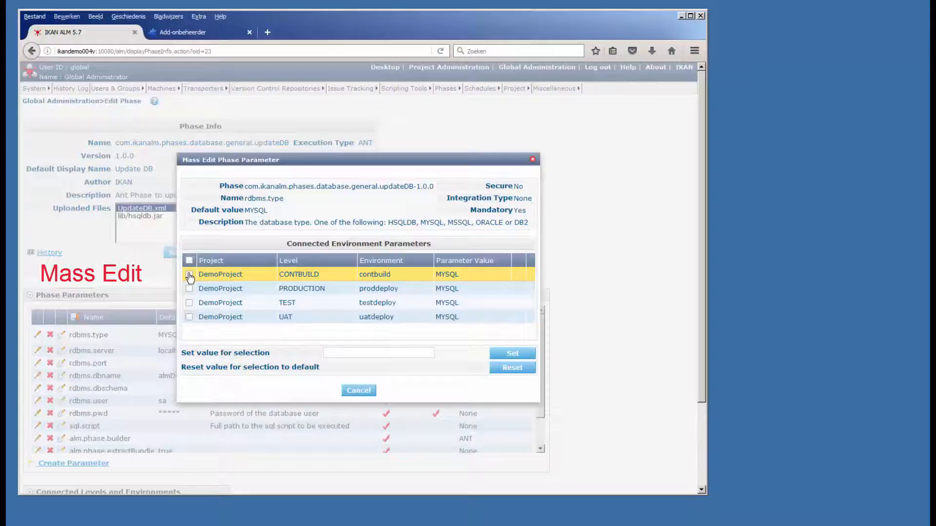
pyautogui.click(189, 261)
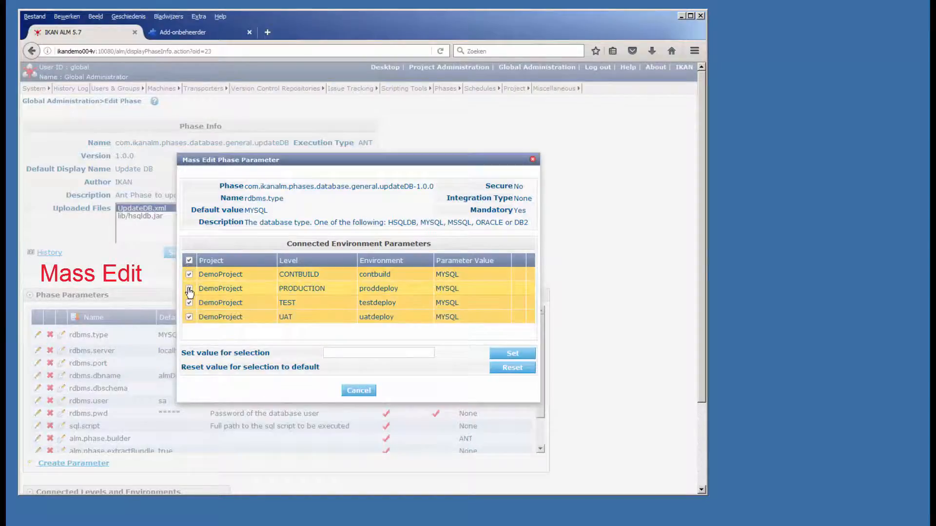
pyautogui.click(189, 289)
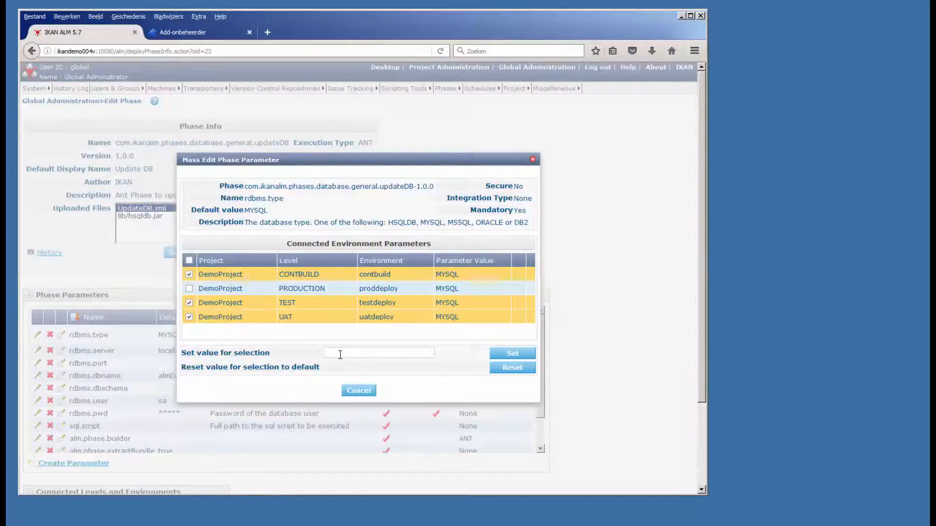
# Step: Set the rdbms.type value of the selected environments to ${ikandemo004v.rdbms.type} and confirm the change
pyautogui.write('${ikande')
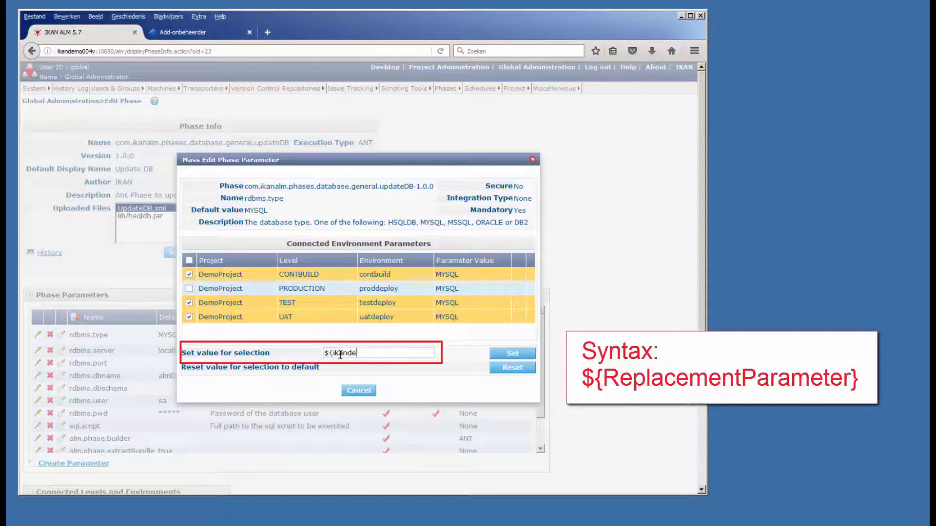
pyautogui.write('mo004v.')
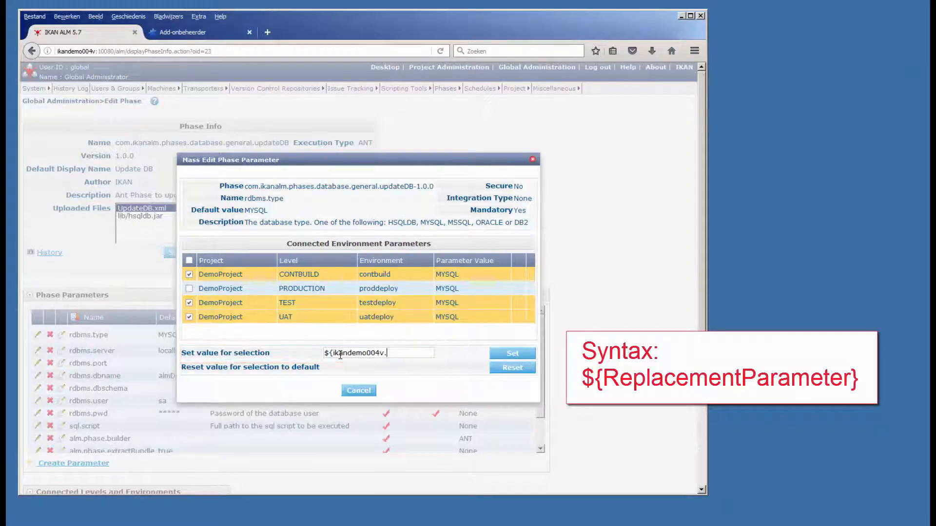
pyautogui.write('rdbms.type}')
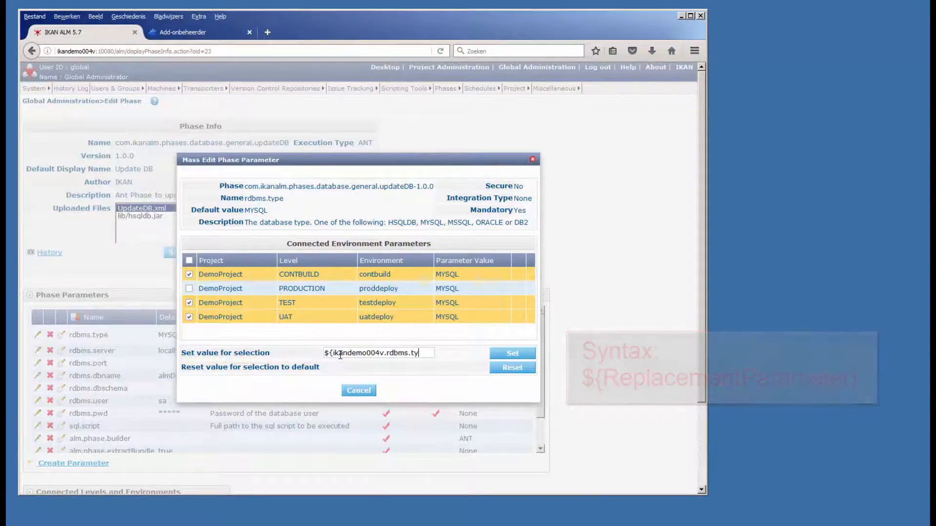
pyautogui.click(509, 354)
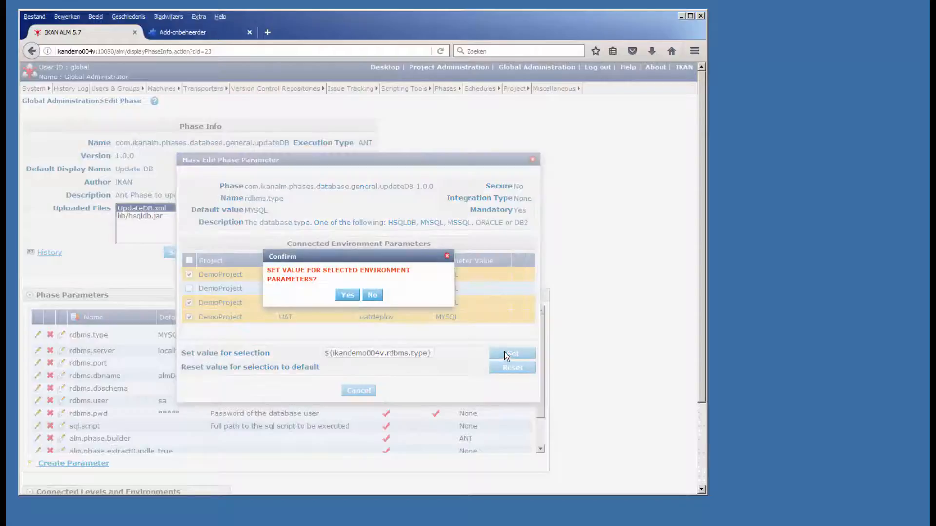
pyautogui.click(348, 295)
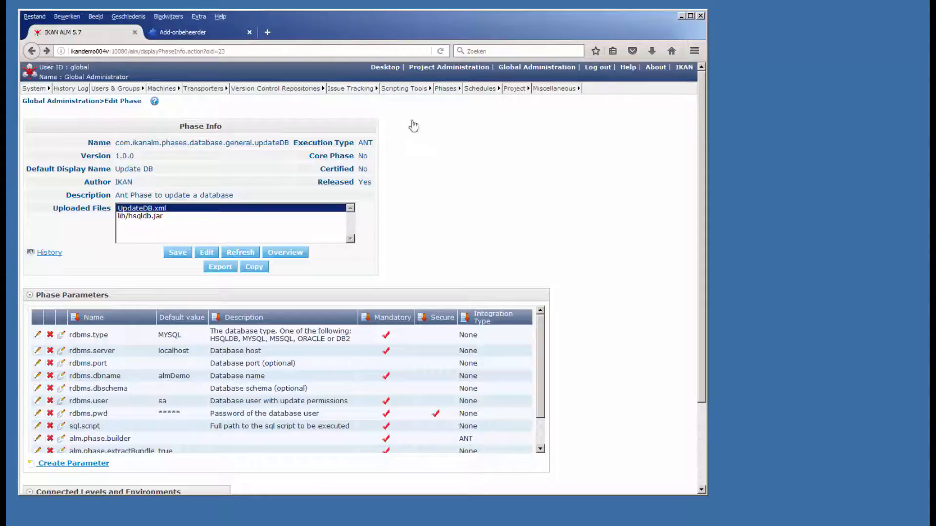
# Step: Create a level request delivering build 7 of DemoProject H_1-0 to the TEST level, described as "Deliver to Test"
pyautogui.click(387, 69)
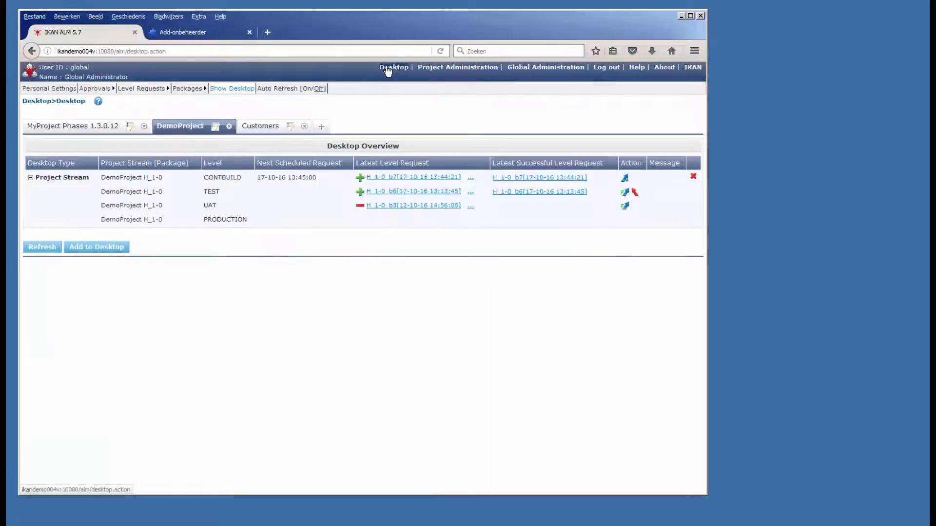
pyautogui.click(624, 193)
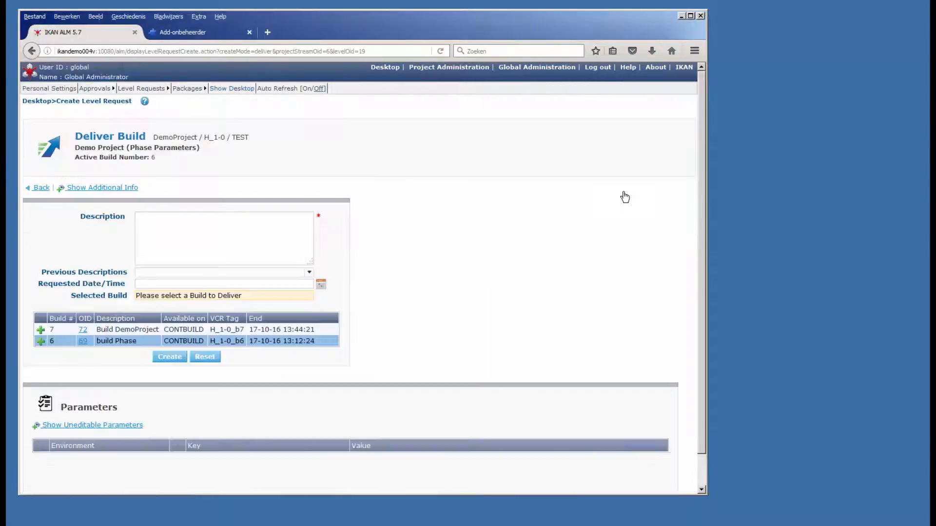
pyautogui.click(205, 244)
pyautogui.write('Deliver to Test')
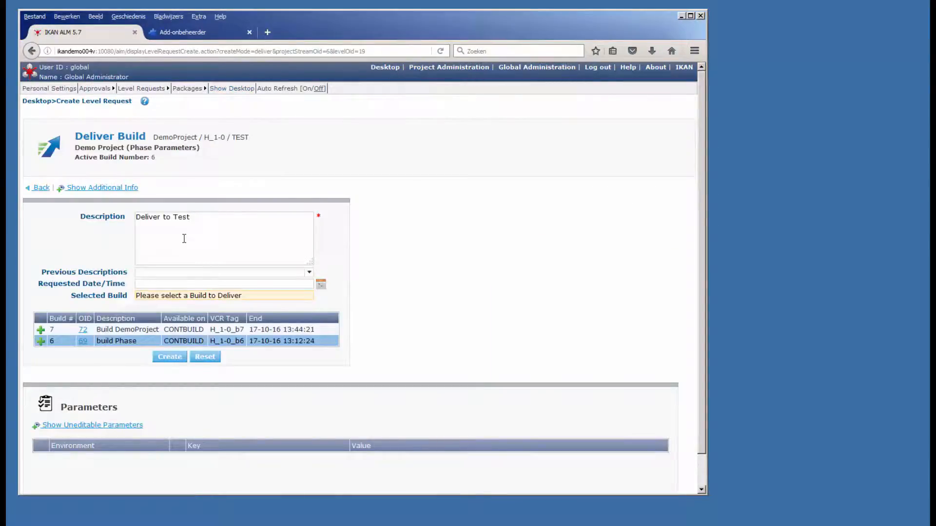
pyautogui.click(138, 332)
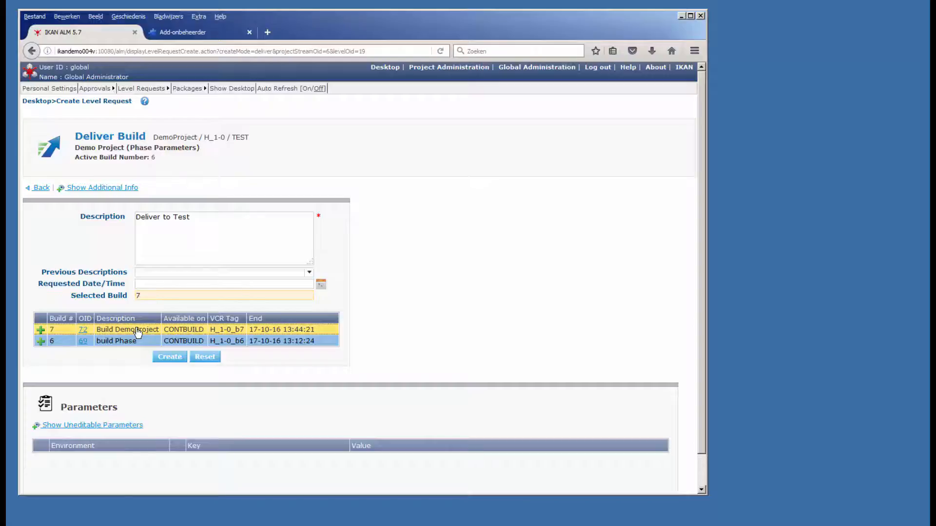
pyautogui.click(172, 357)
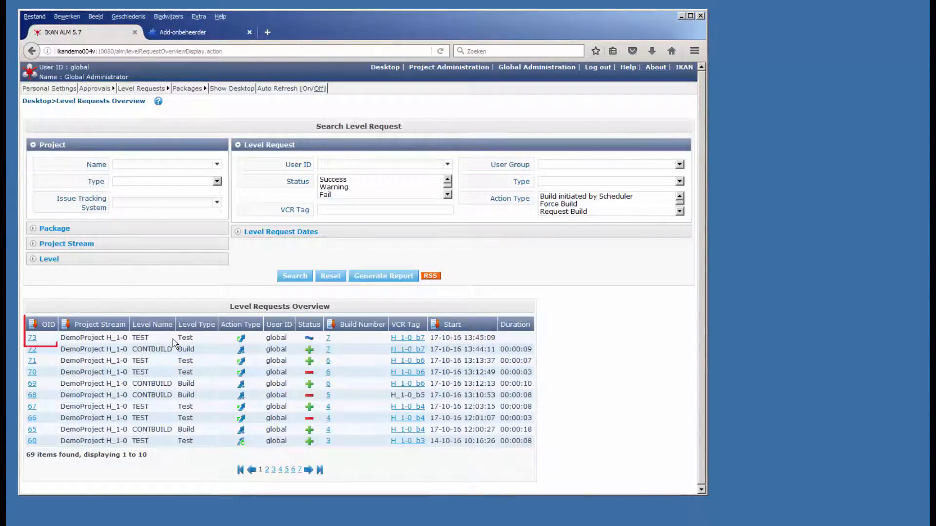
# Step: Open the phase logs of level request 73 and expand its deploy on machine ikandemo004v
pyautogui.click(32, 338)
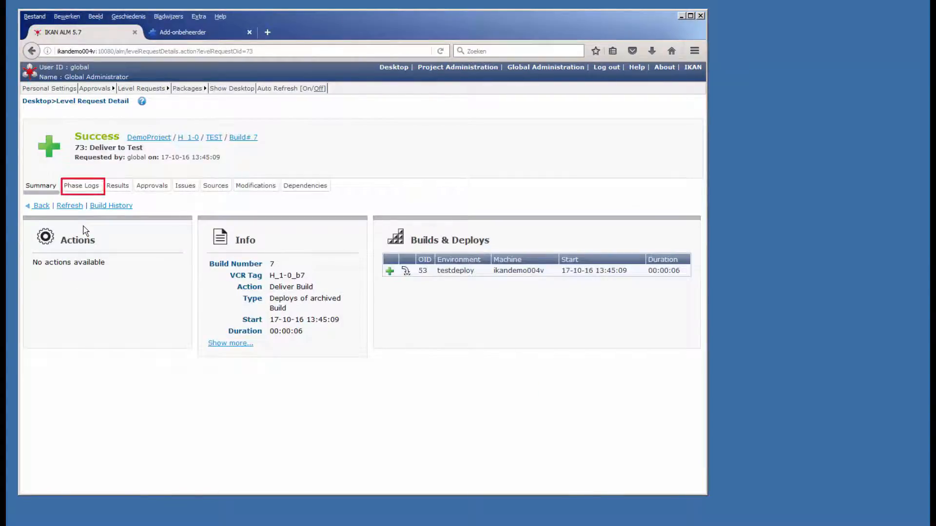
pyautogui.click(92, 187)
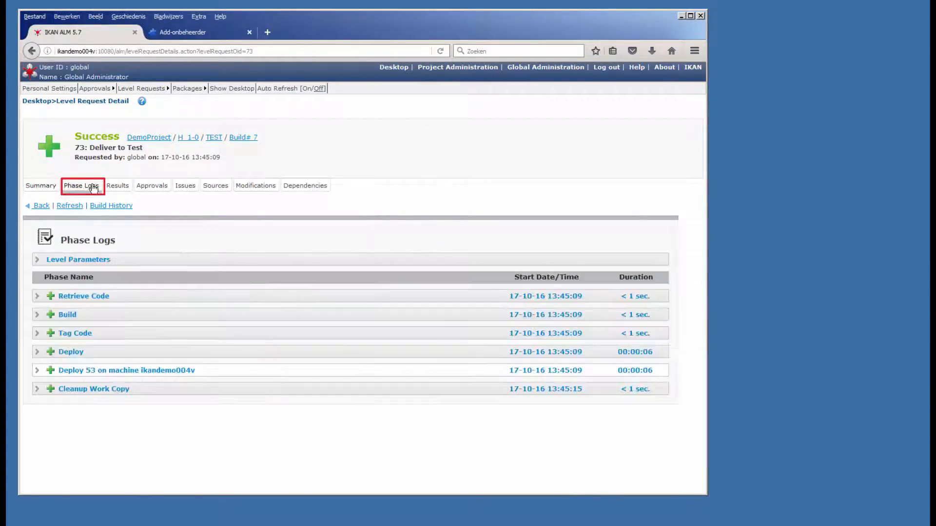
pyautogui.click(90, 371)
pyautogui.scroll(-3, 80, 408)
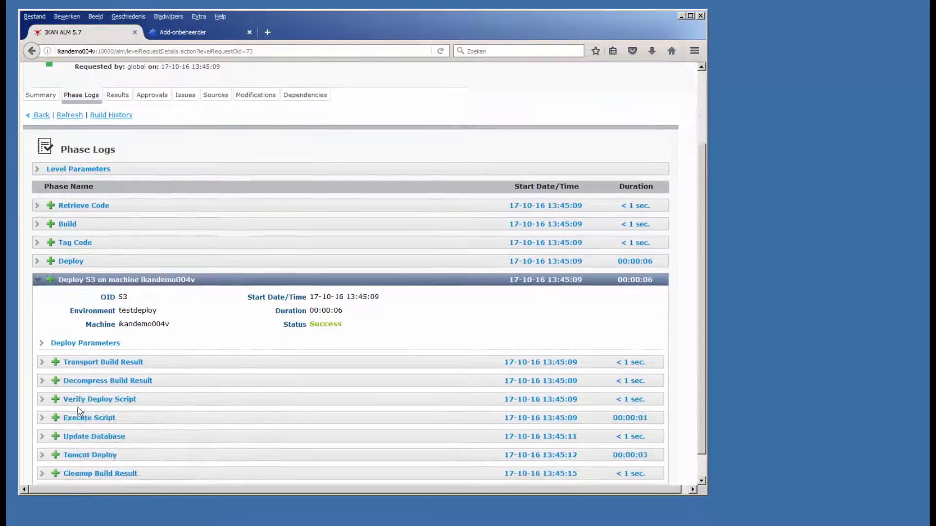
# Step: Expand the Update Database phase and examine its phase parameters and the deploy parameters for the rdbms.type reference
pyautogui.click(63, 411)
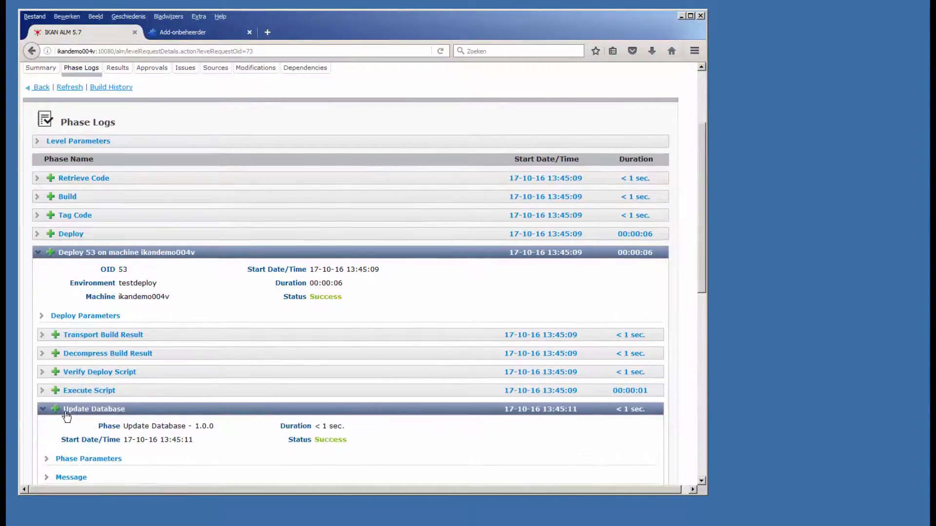
pyautogui.scroll(-5, 83, 367)
pyautogui.click(88, 275)
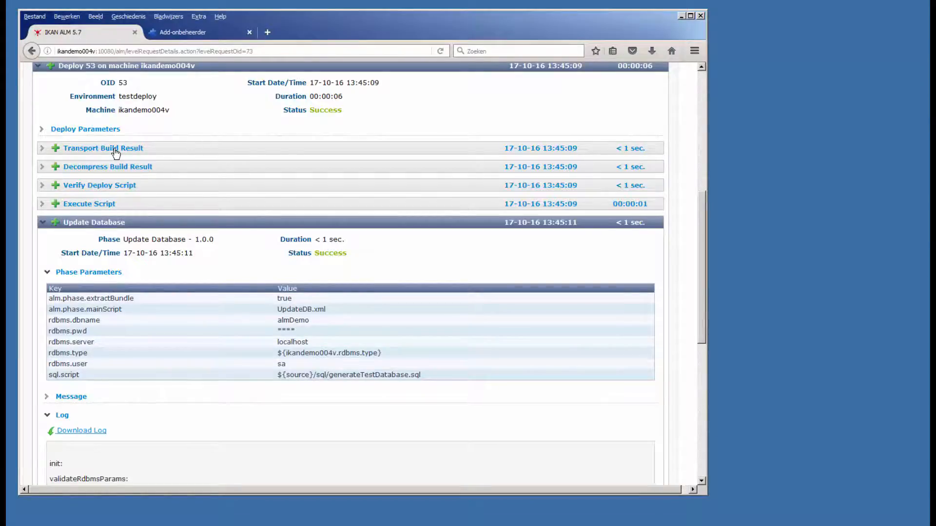
pyautogui.click(110, 131)
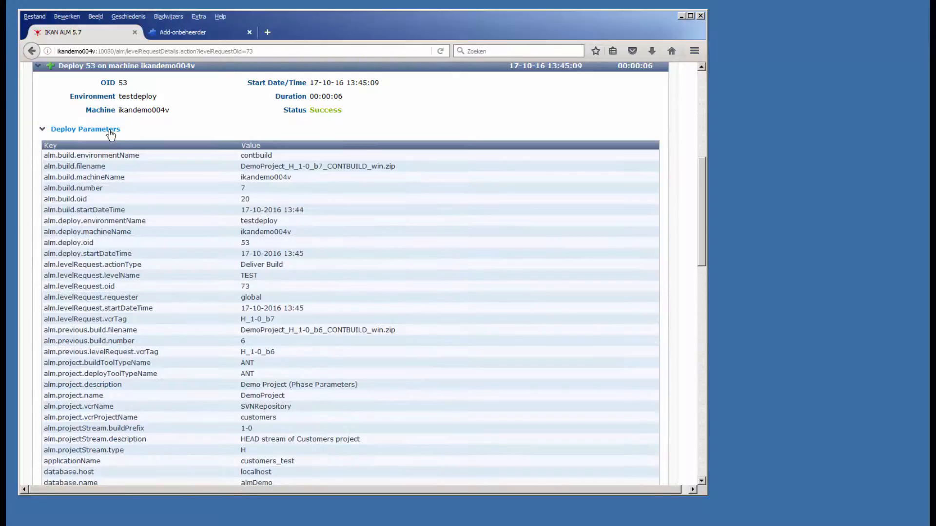
pyautogui.scroll(-5, 161, 297)
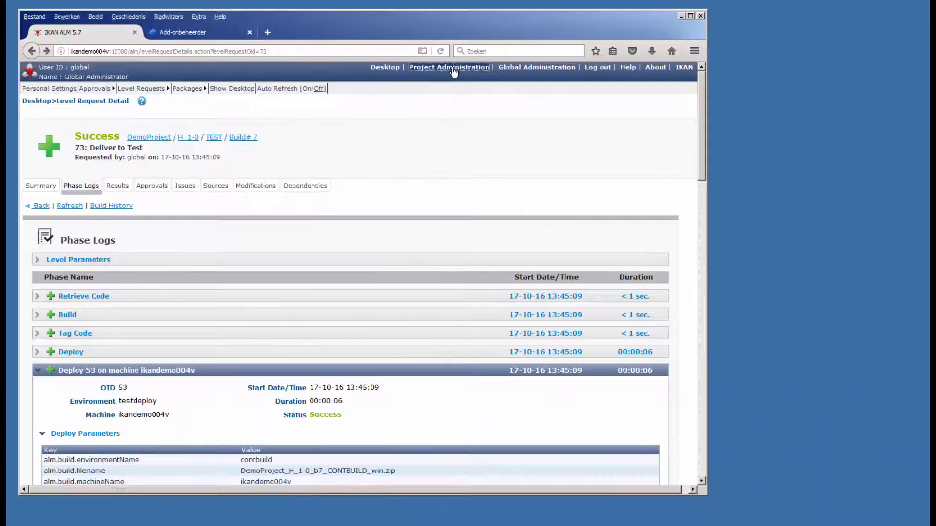
# Step: Open the deploy parameters overview of DemoProject in Project Administration
pyautogui.click(456, 67)
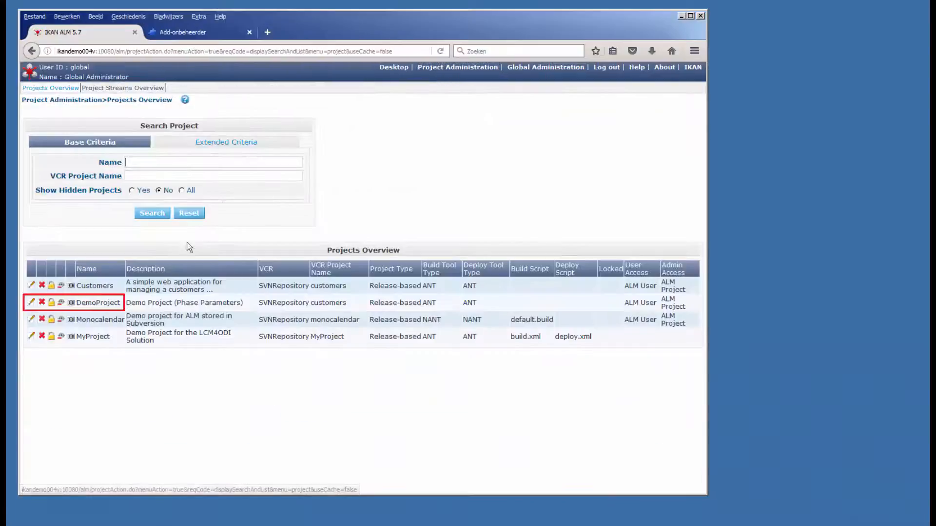
pyautogui.click(32, 303)
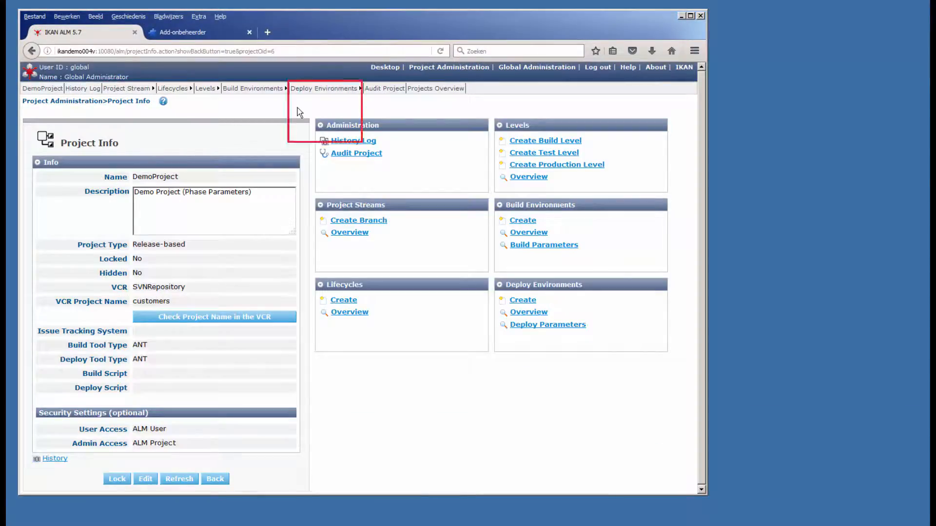
pyautogui.click(327, 93)
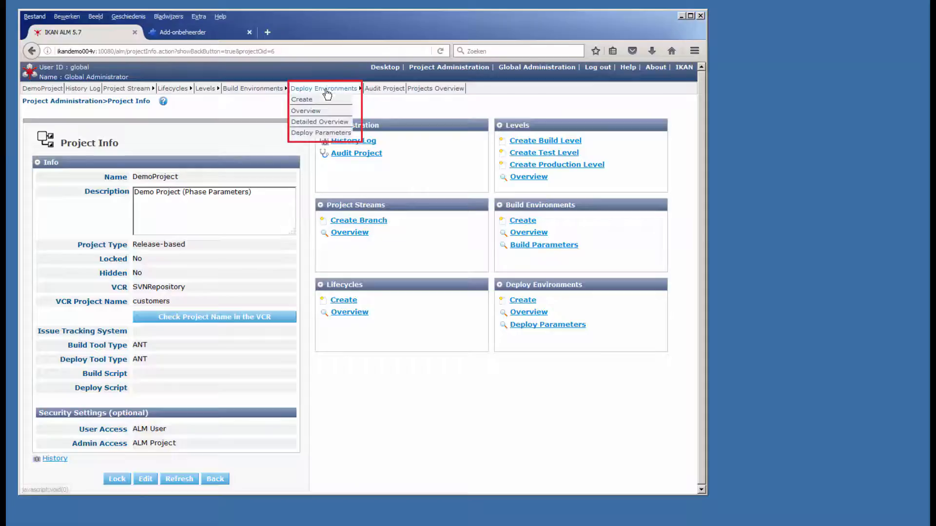
pyautogui.click(312, 132)
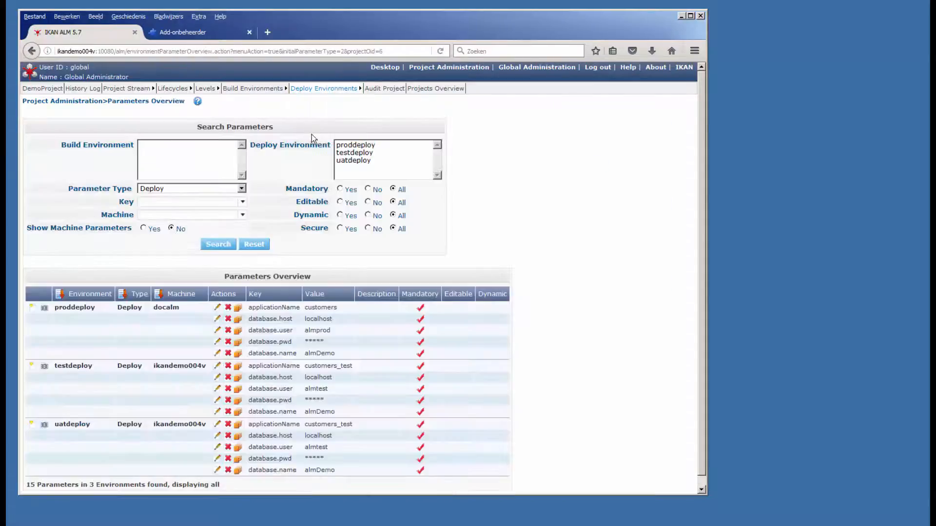
# Step: Create a testdeploy environment parameter with key testdeploy.rdbms.type, value DB2 and description "Used by the UpdateDB Phase"
pyautogui.click(32, 367)
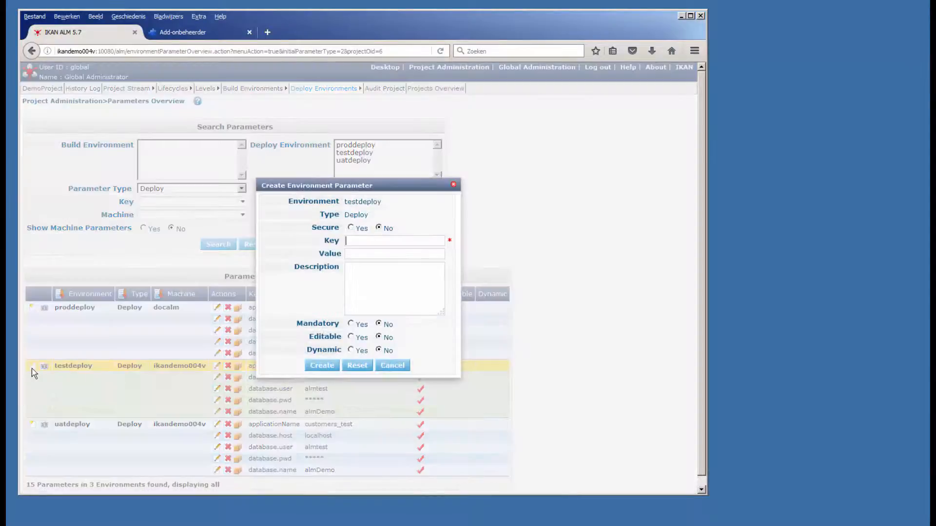
pyautogui.click(358, 238)
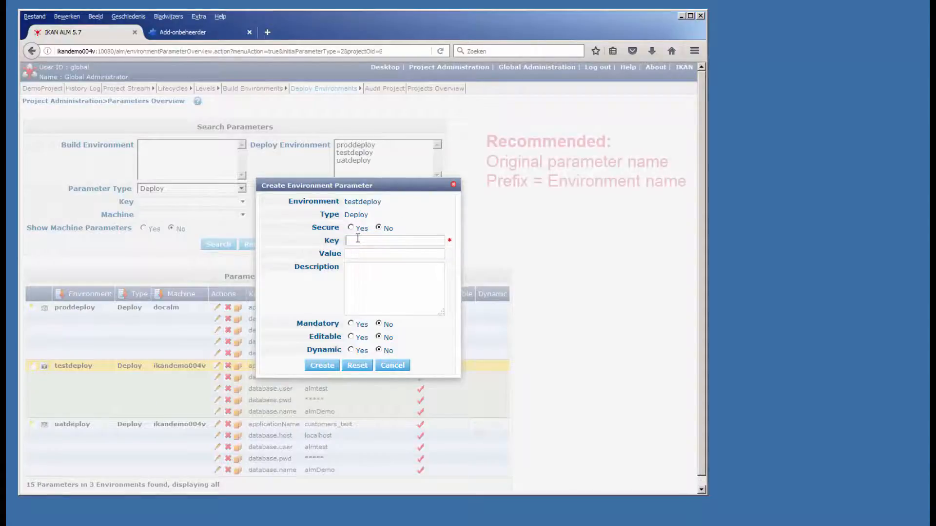
pyautogui.click(359, 237)
pyautogui.write('t')
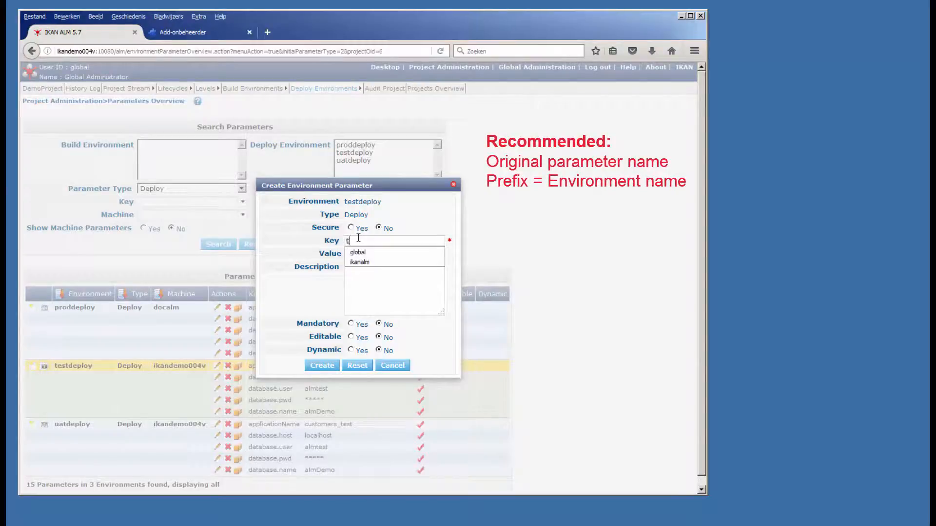
pyautogui.write('estdeplo')
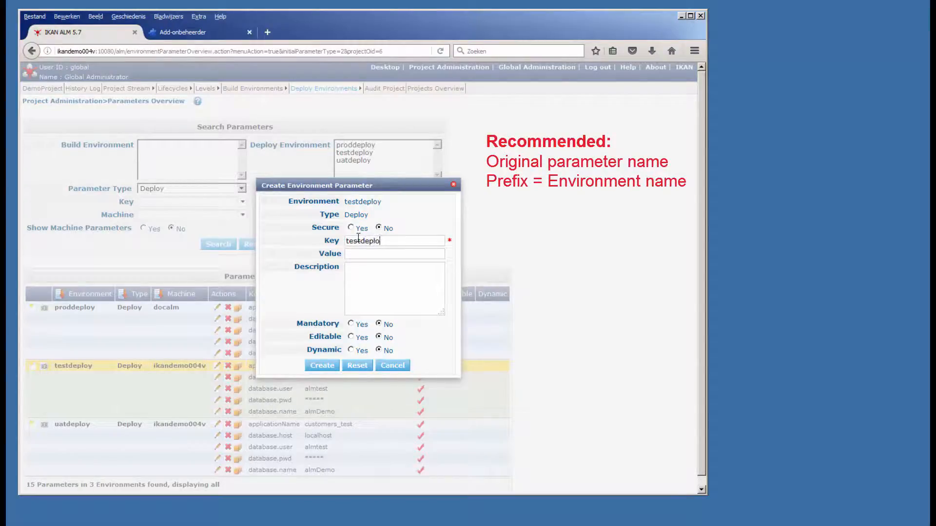
pyautogui.write('y.rdbms.typeDB2')
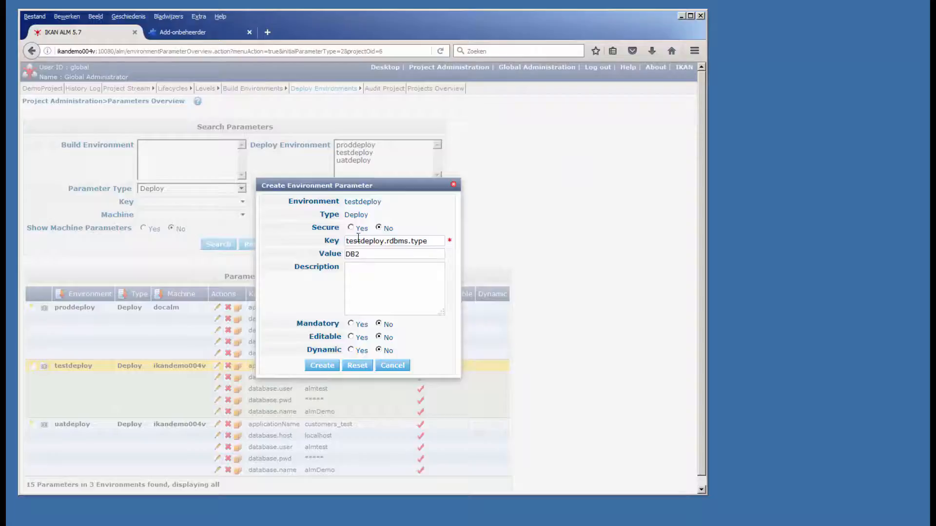
pyautogui.click(358, 278)
pyautogui.write('Used by the UpdateDB Phase')
pyautogui.click(321, 367)
# Step: Open the phase parameters of the Update Database phase in the testdeploy environment
pyautogui.moveTo(341, 96)
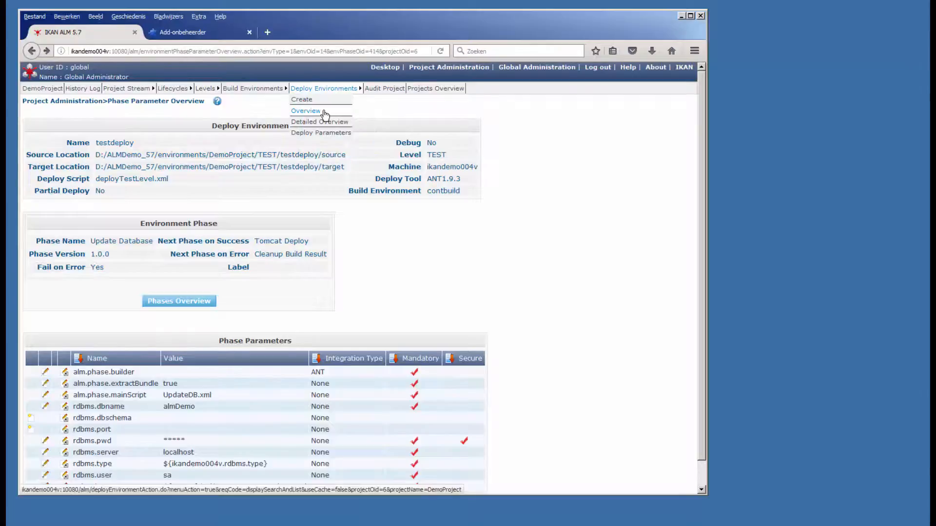
pyautogui.click(324, 112)
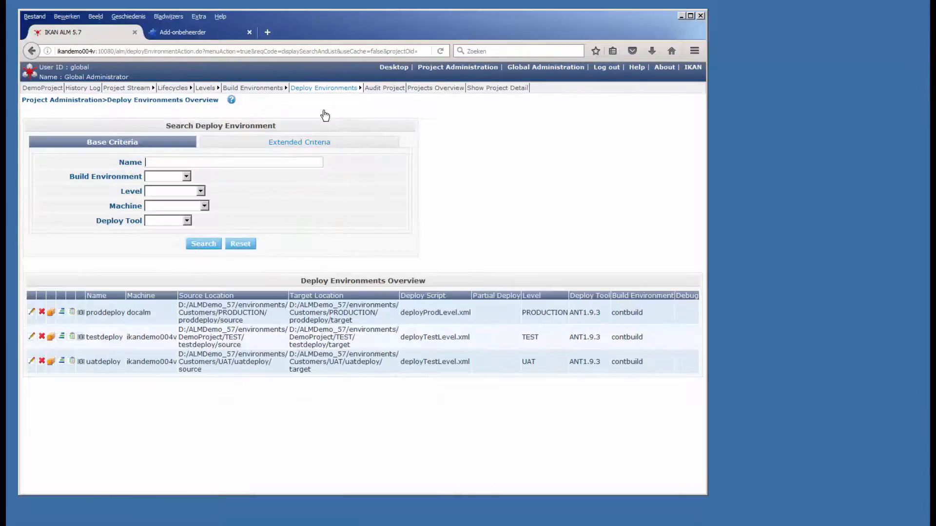
pyautogui.click(61, 336)
pyautogui.click(72, 294)
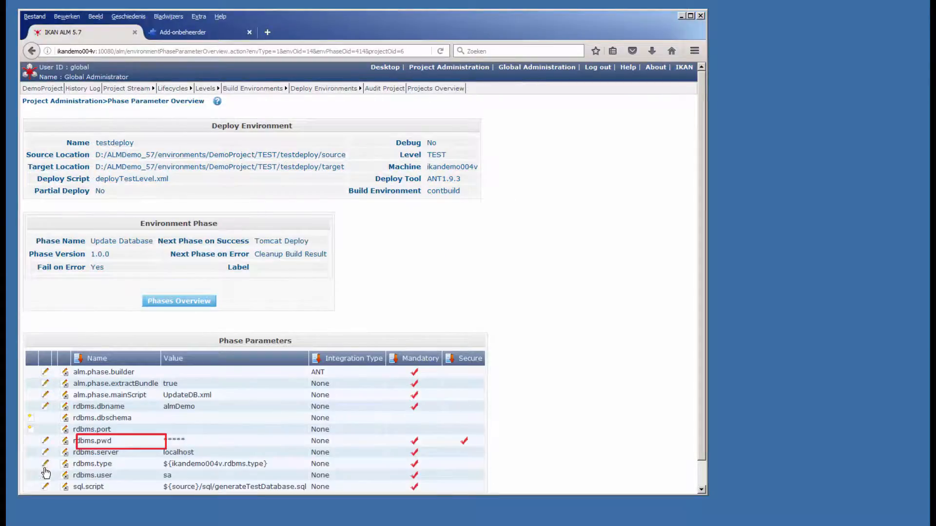
# Step: Set the phase's rdbms.type value to ${testdeploy.rdbms.type} and save it
pyautogui.click(46, 464)
pyautogui.doubleClick(346, 287)
pyautogui.write('testdeploy')
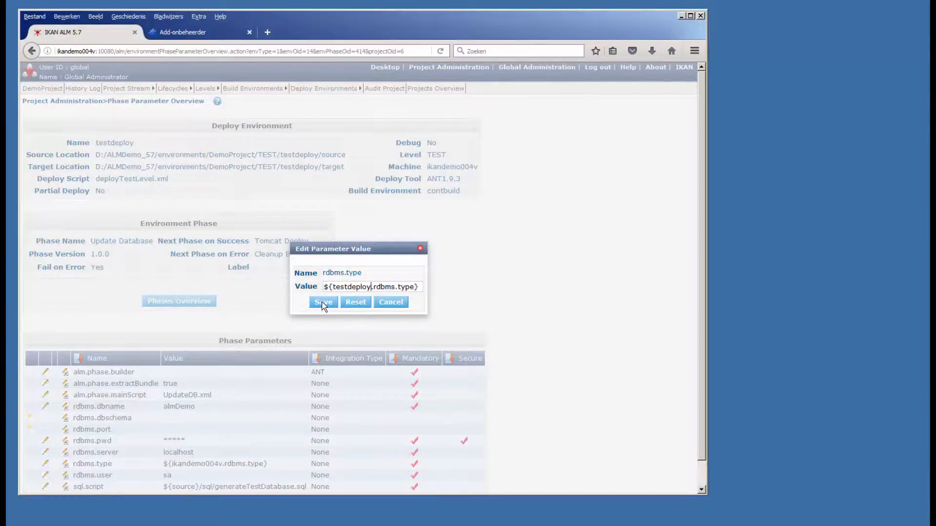
pyautogui.click(323, 302)
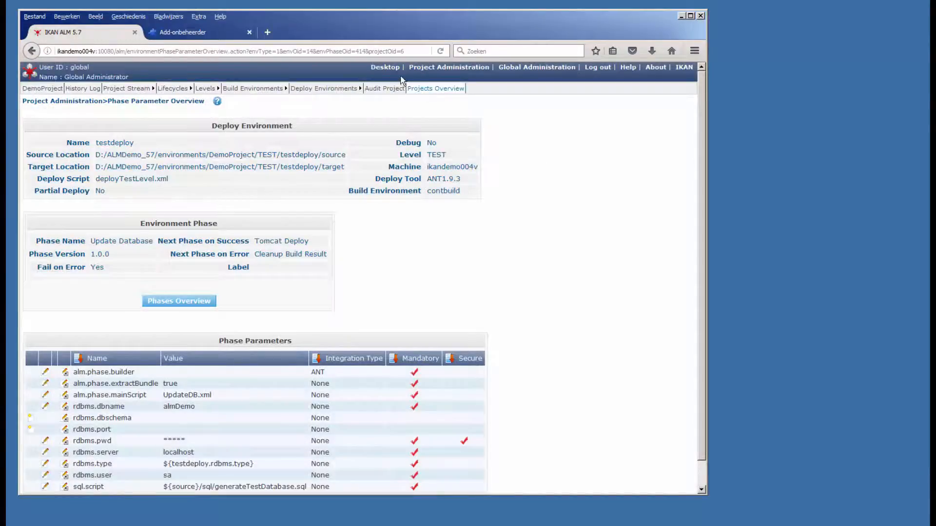
# Step: Start a level request delivering DemoProject H_1-0 to TEST and show its uneditable parameters
pyautogui.click(390, 68)
pyautogui.click(625, 192)
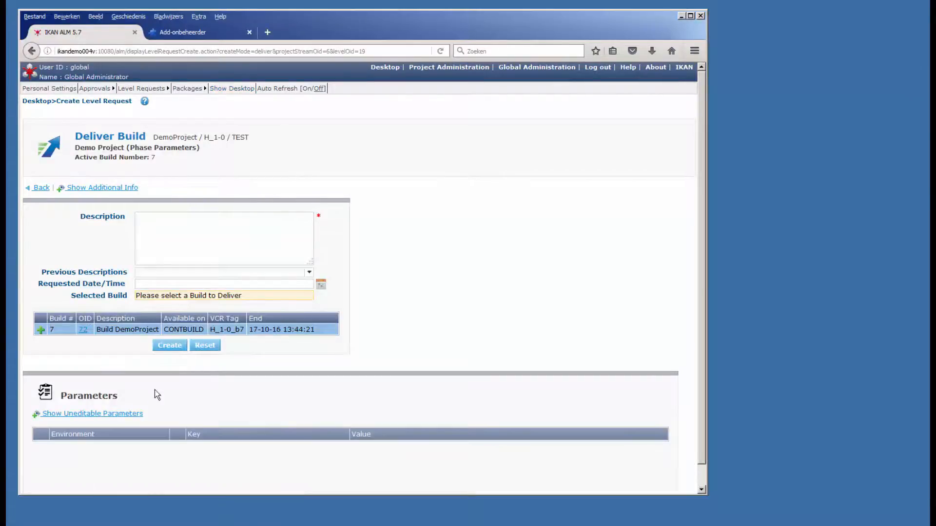
pyautogui.click(122, 414)
pyautogui.scroll(-2, 236, 415)
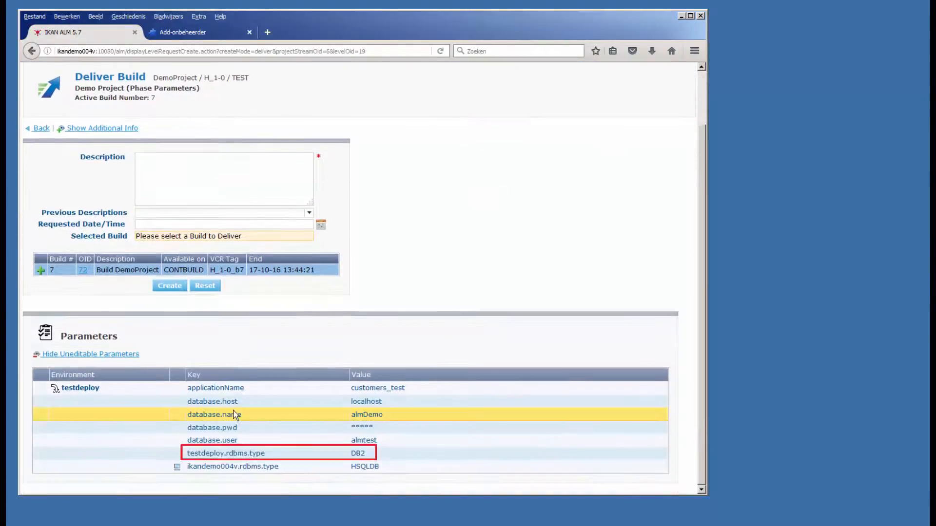